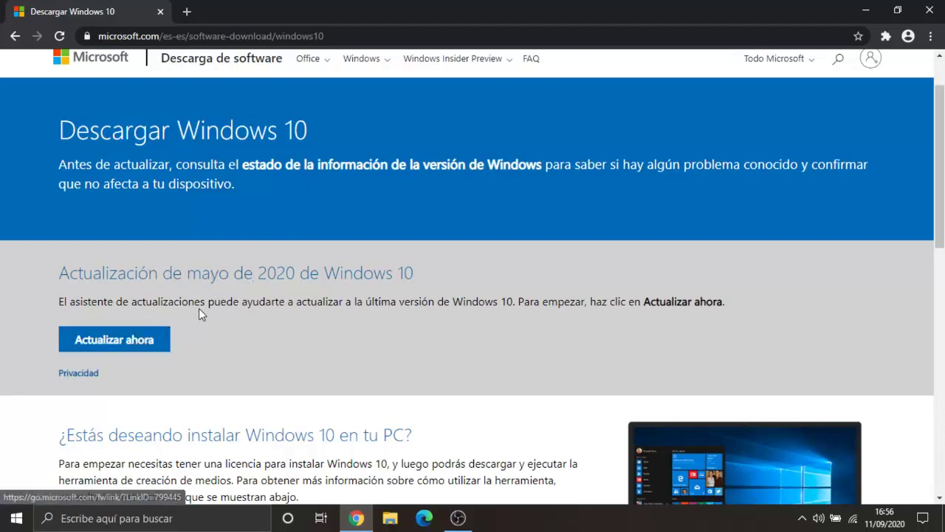
# Step: Download the Windows 10 media creation tool and run it, closing the browser
pyautogui.scroll(-3, 204, 308)
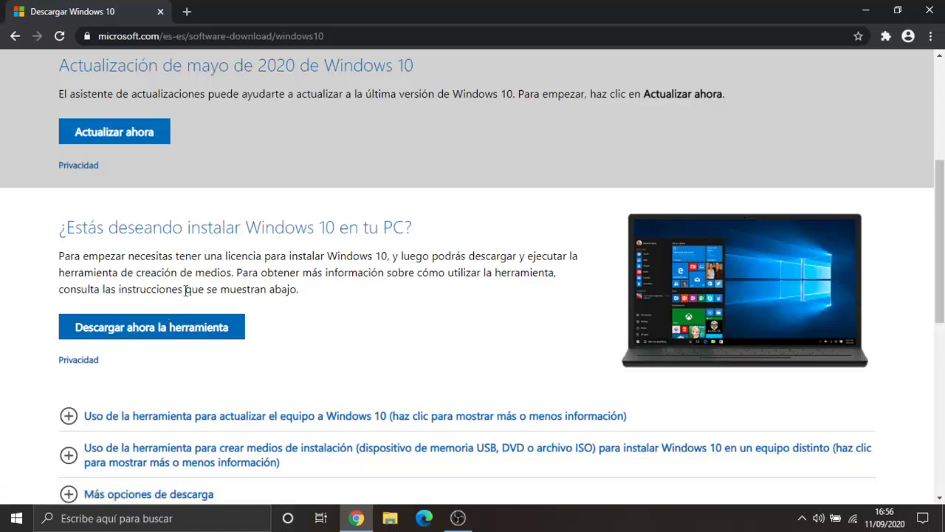
pyautogui.click(133, 334)
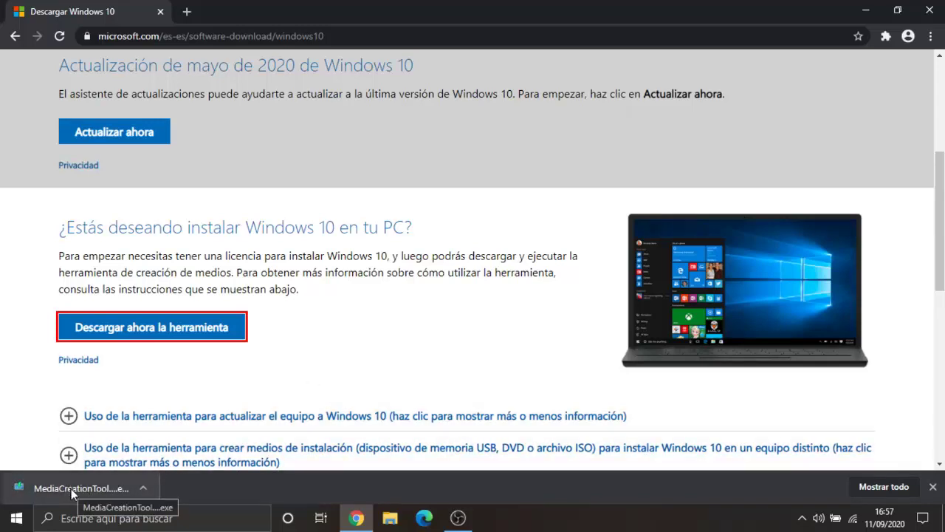
pyautogui.click(71, 488)
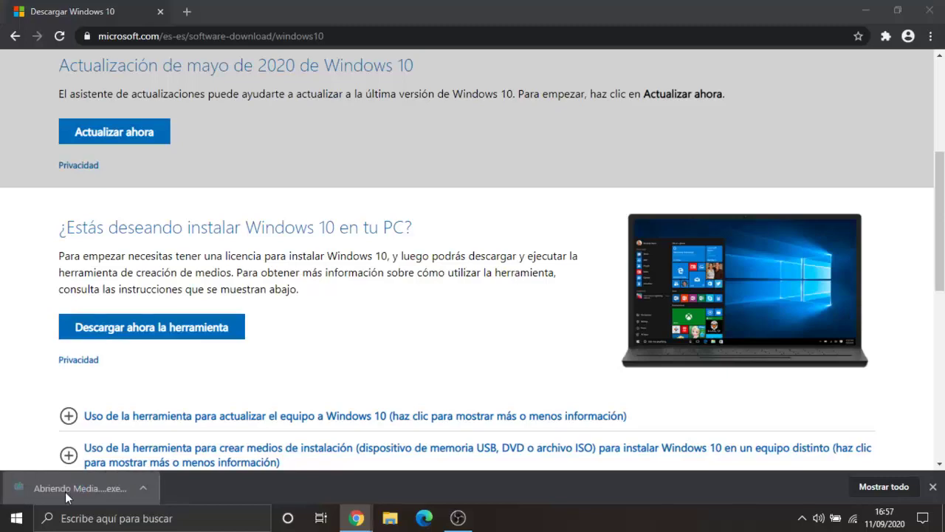
pyautogui.click(930, 11)
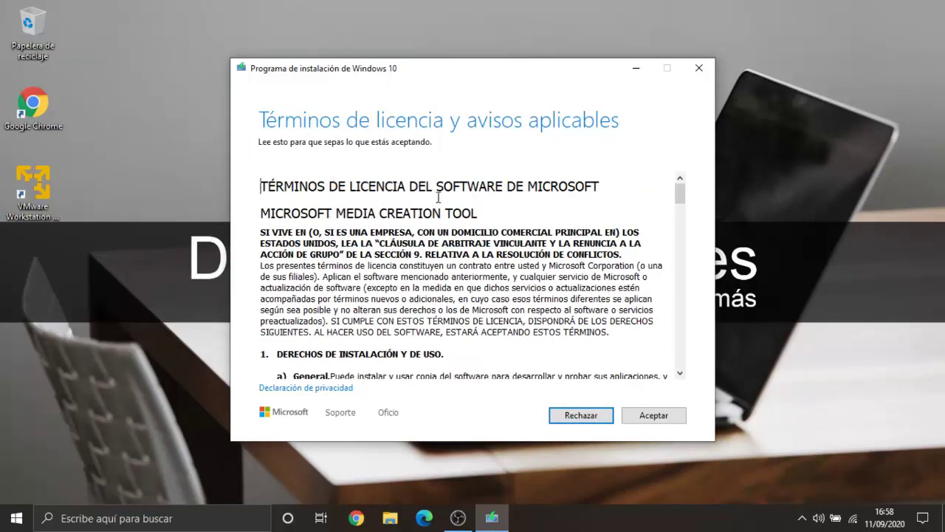
# Step: Accept the license terms and choose to create installation media (USB flash drive, DVD or ISO file) for another PC
pyautogui.click(654, 416)
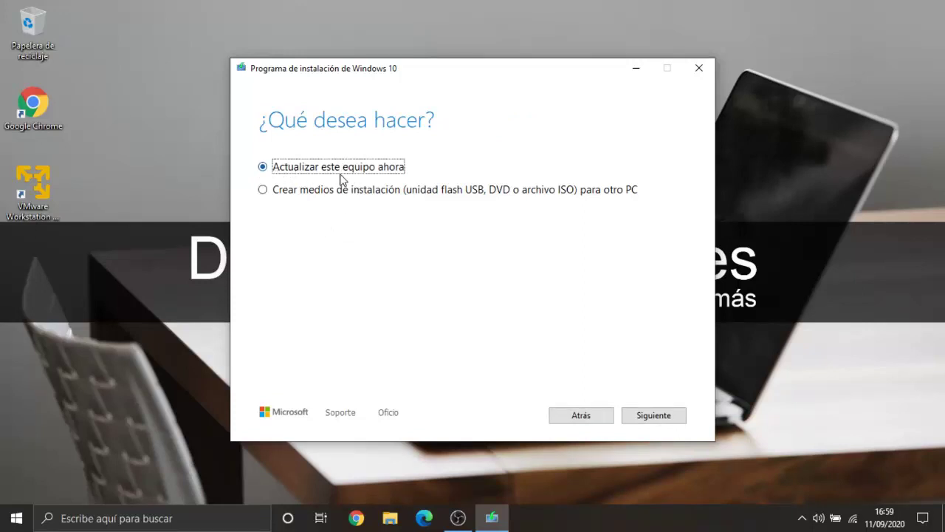
pyautogui.click(331, 196)
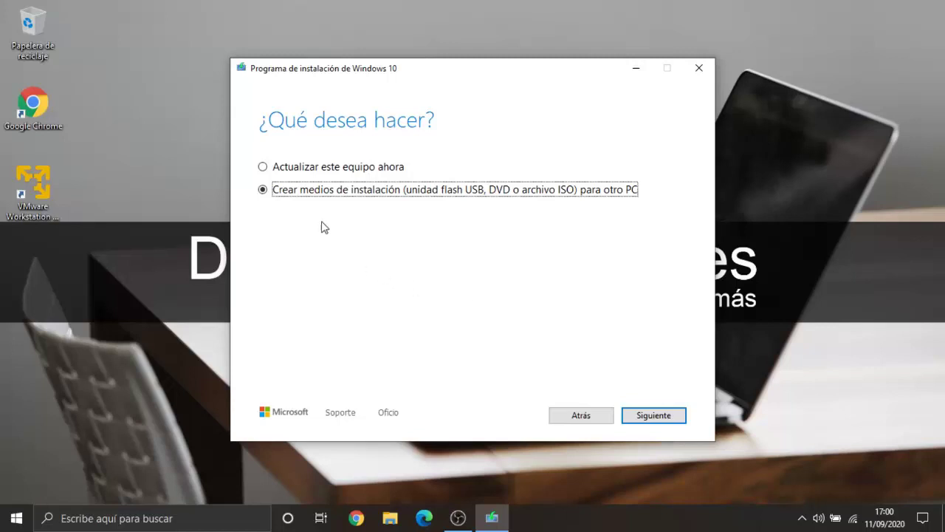
pyautogui.click(656, 421)
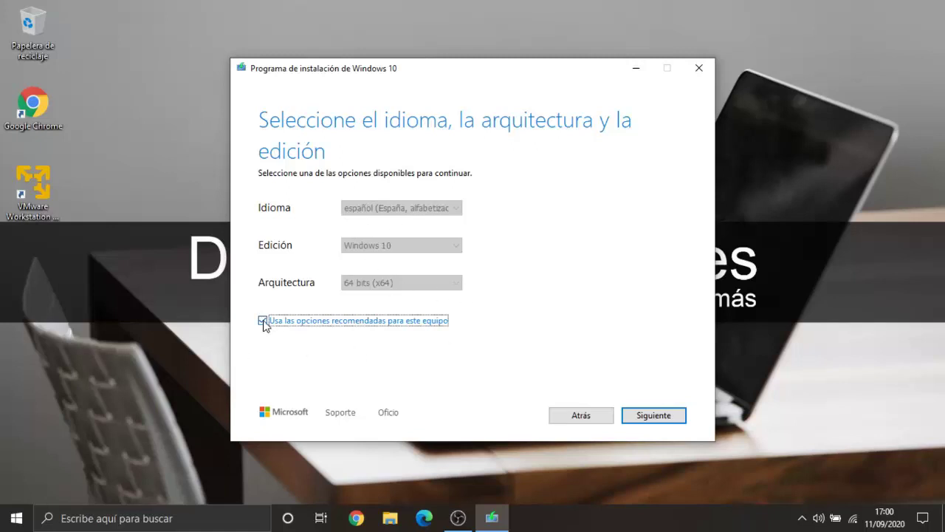
# Step: Examine the available languages, editions and architectures with the recommended options temporarily turned off
pyautogui.click(263, 320)
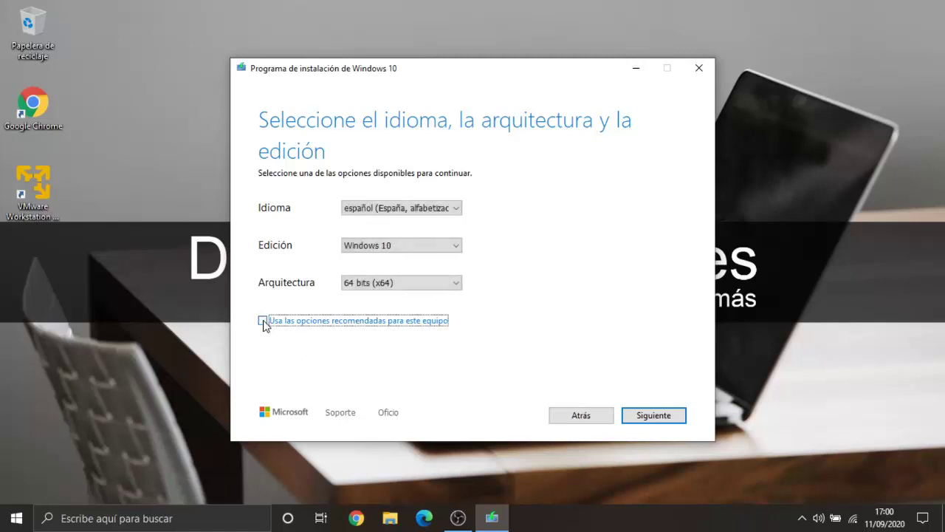
pyautogui.click(456, 210)
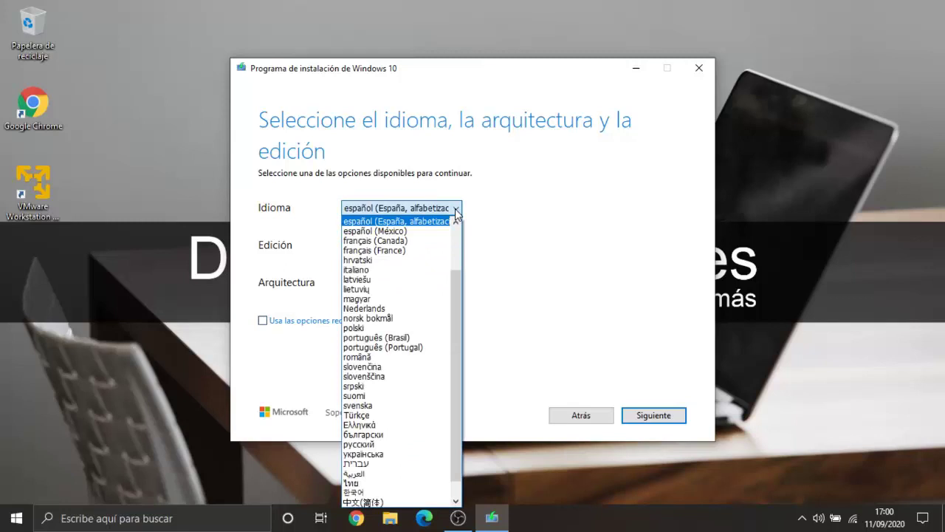
pyautogui.click(455, 211)
pyautogui.click(453, 247)
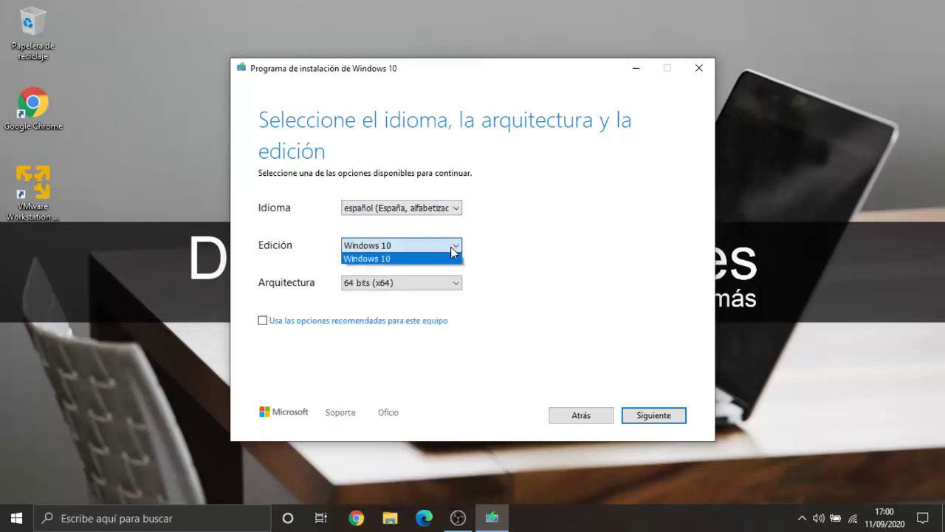
pyautogui.click(453, 252)
pyautogui.click(451, 246)
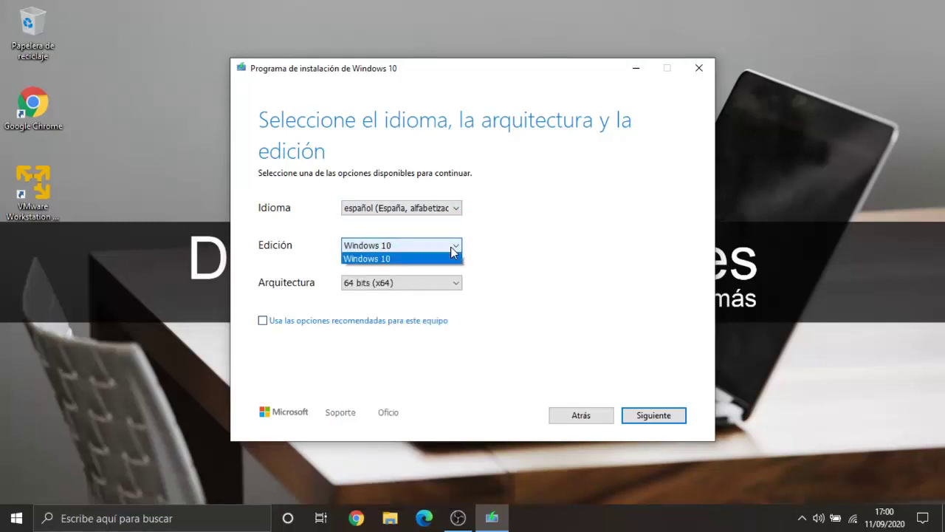
pyautogui.click(453, 251)
pyautogui.click(439, 283)
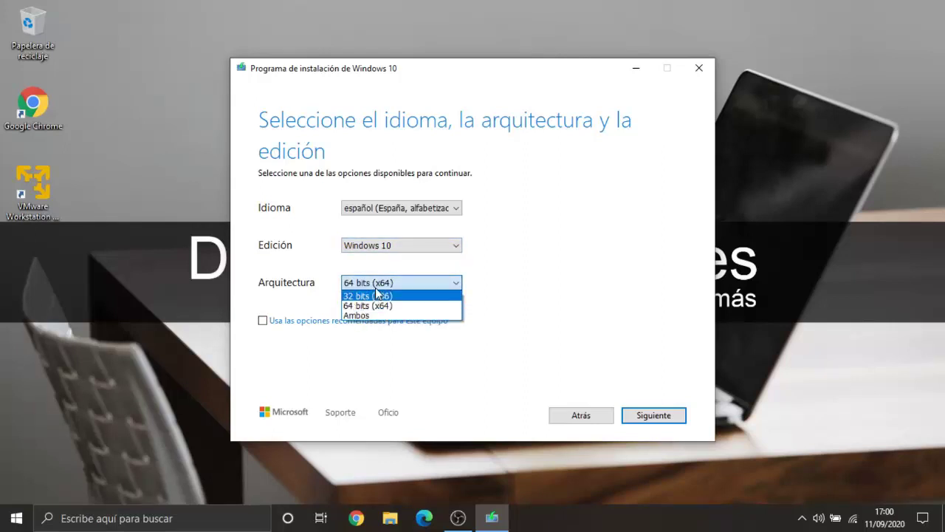
pyautogui.click(434, 285)
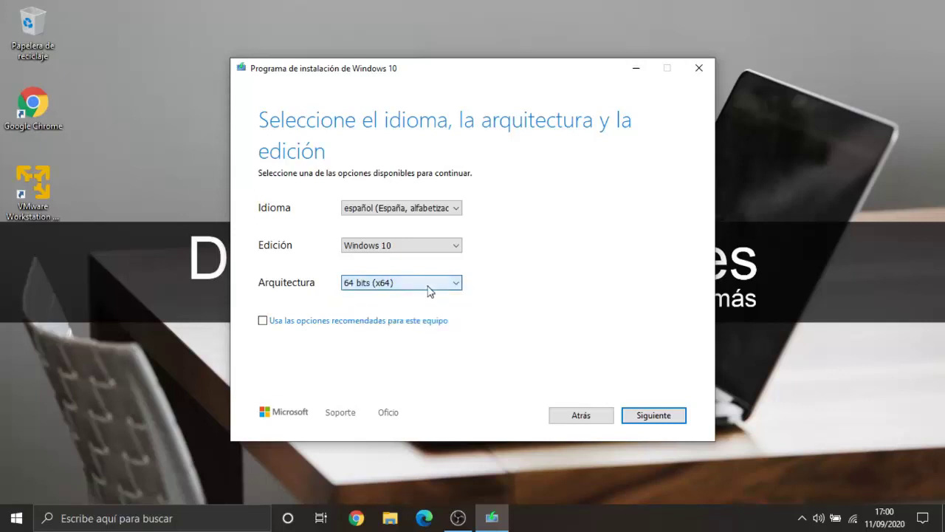
pyautogui.click(325, 324)
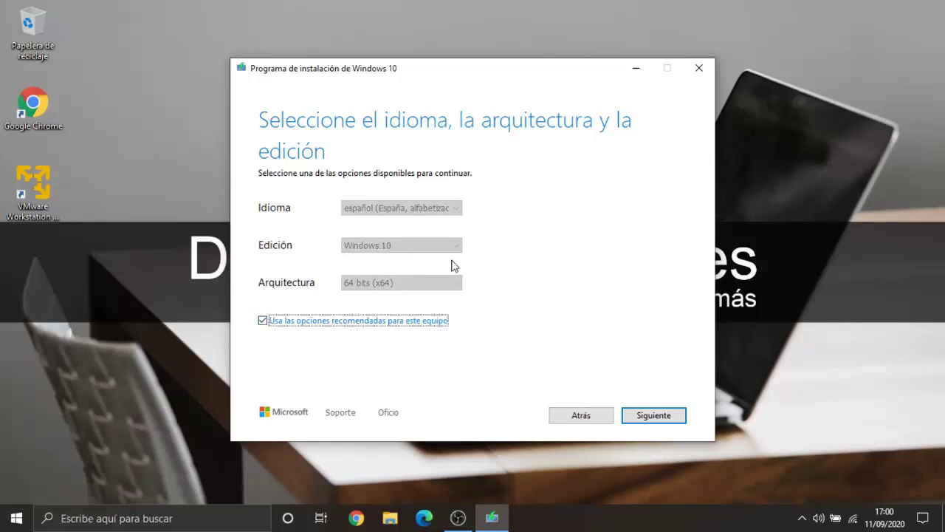
# Step: Accept the recommended language, edition and architecture, and select ISO file as the installation medium
pyautogui.click(661, 418)
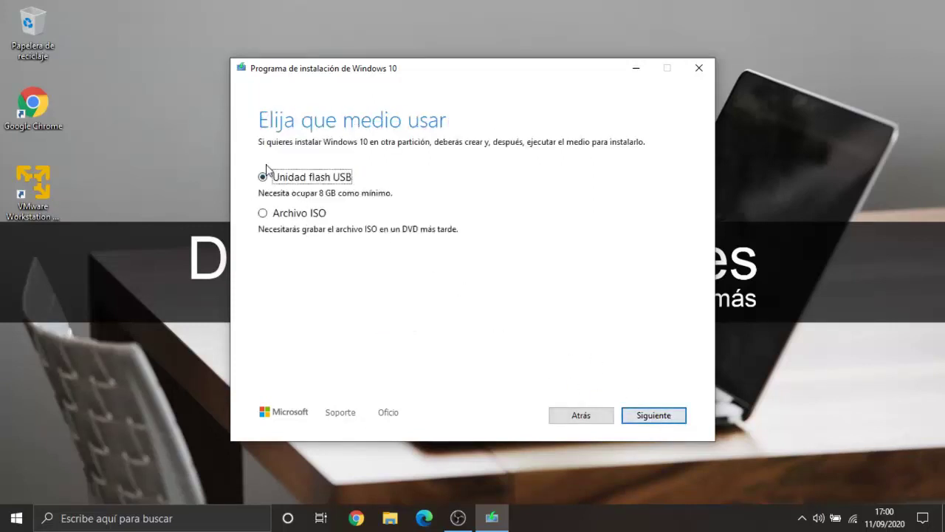
pyautogui.click(264, 216)
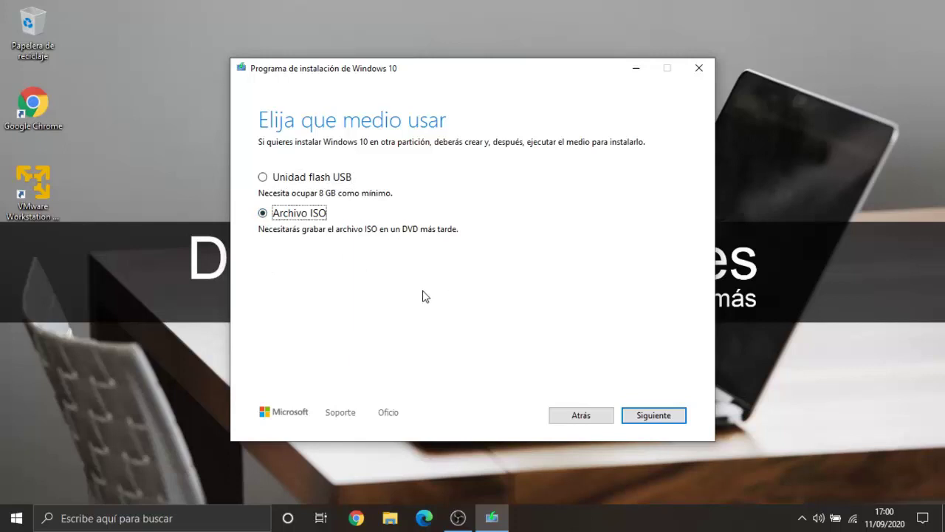
pyautogui.click(324, 182)
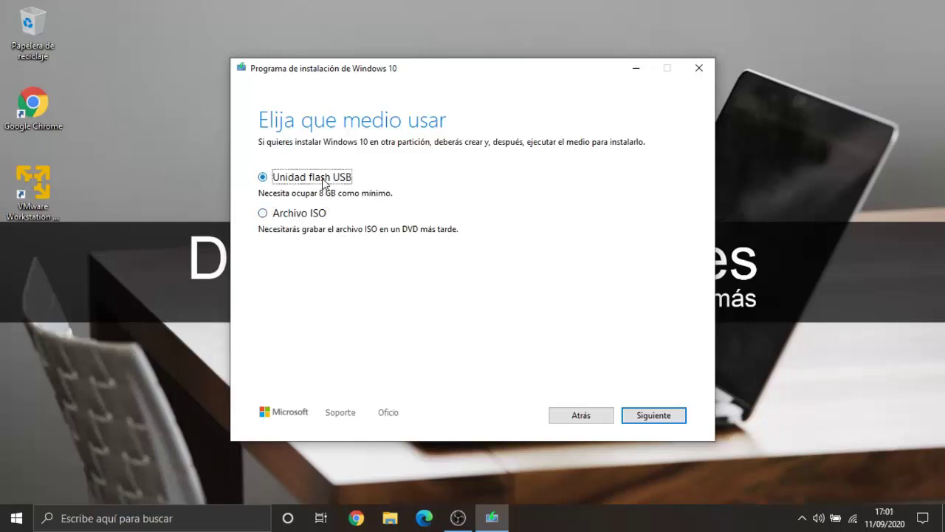
pyautogui.click(284, 218)
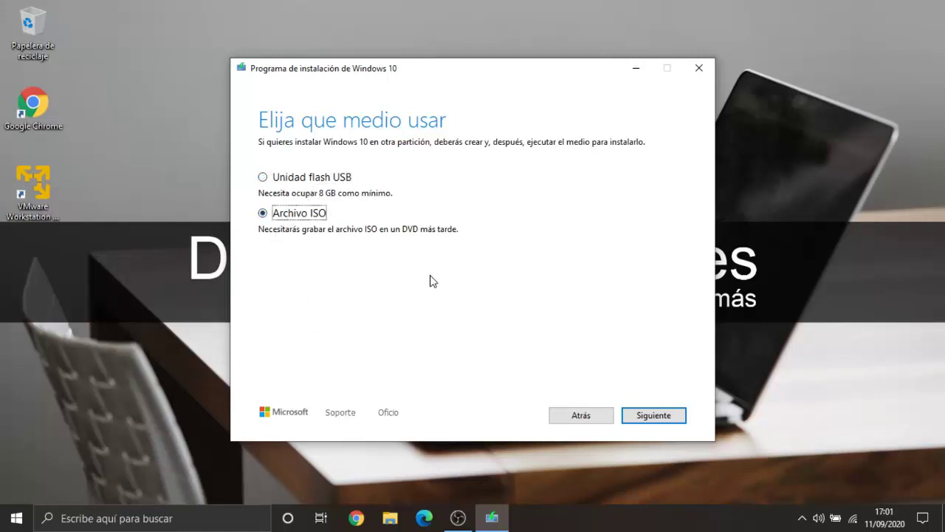
# Step: Save the installation image as Windows.iso in the Descargas folder
pyautogui.click(654, 416)
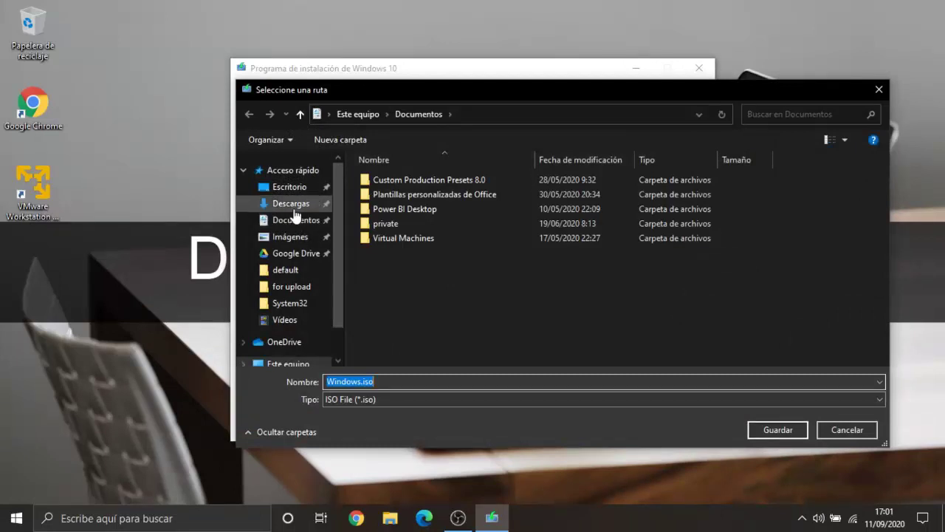
pyautogui.click(293, 204)
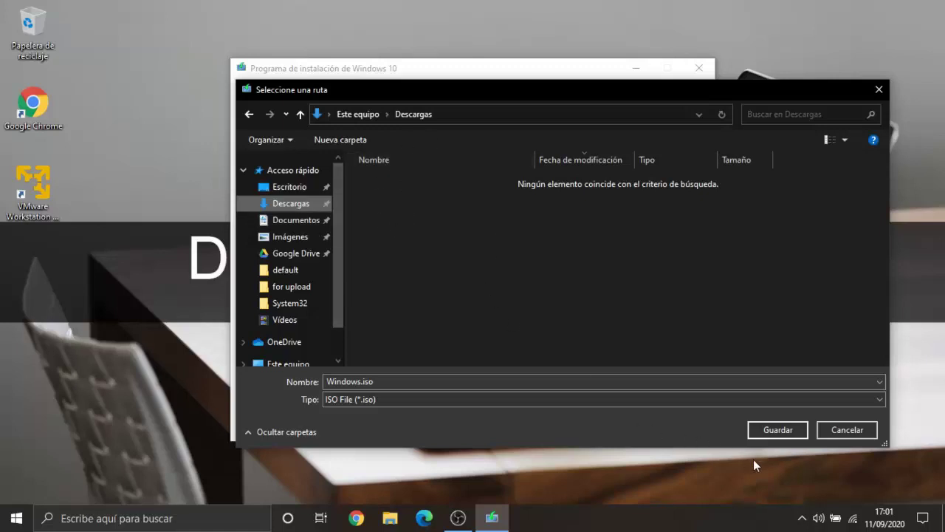
pyautogui.click(775, 429)
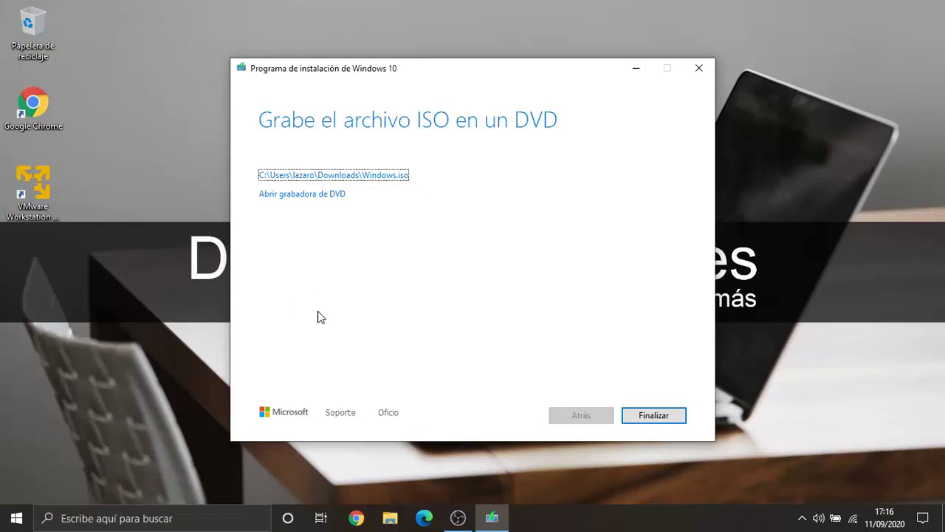
# Step: Check the Descargas folder in File Explorer for Windows.iso and the media creation tool, closing the window when done
pyautogui.click(389, 521)
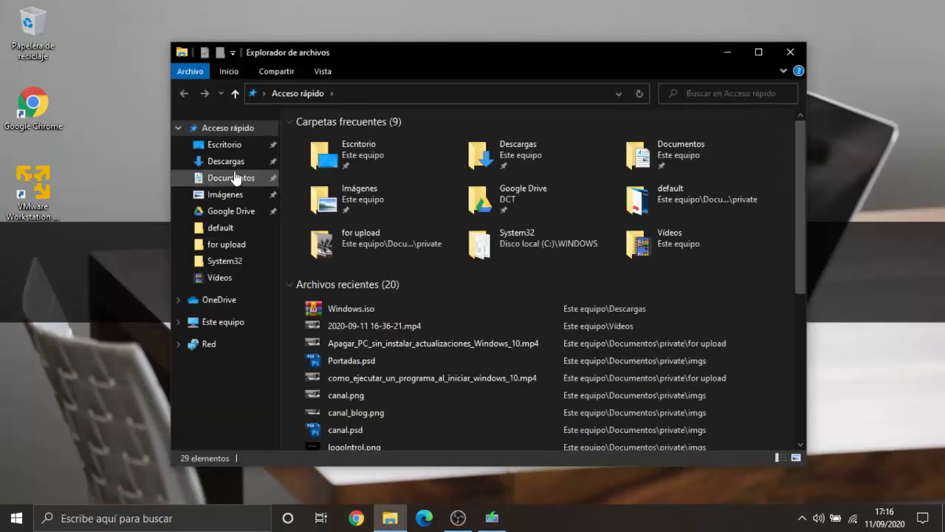
pyautogui.click(231, 161)
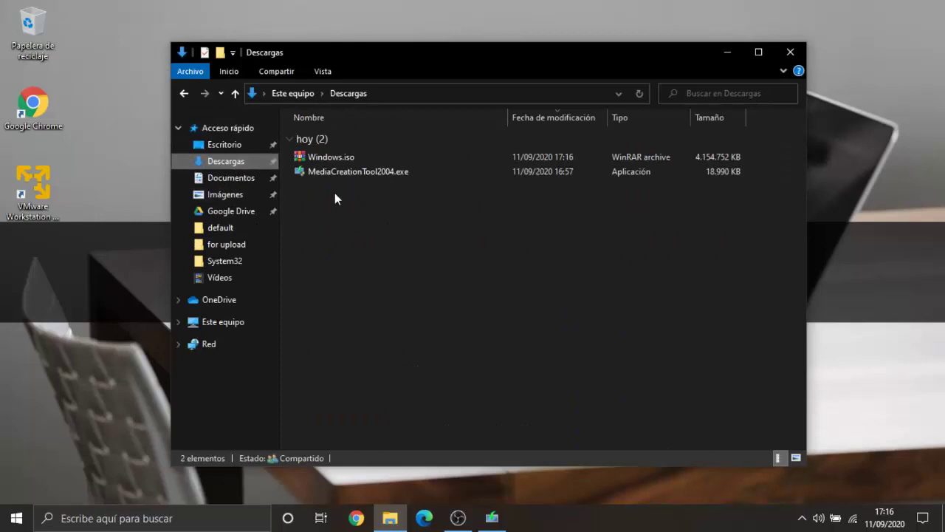
pyautogui.click(368, 171)
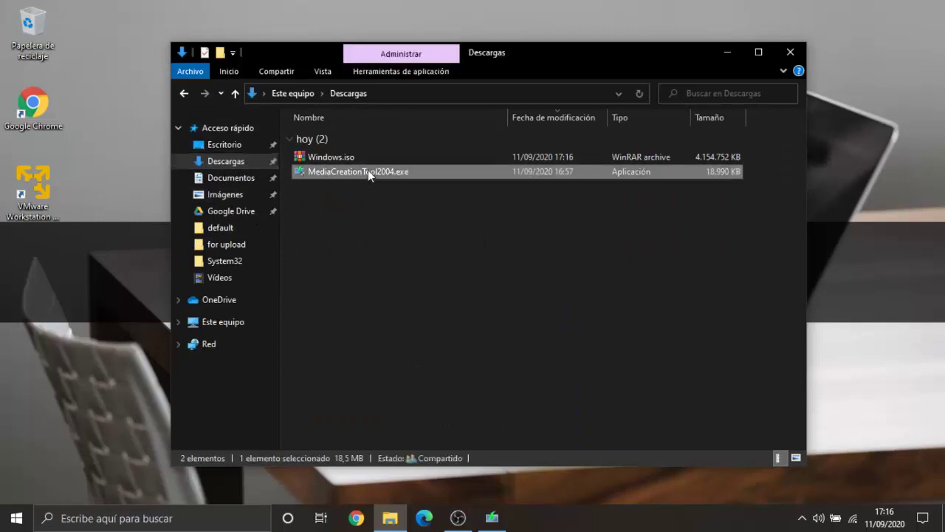
pyautogui.click(375, 229)
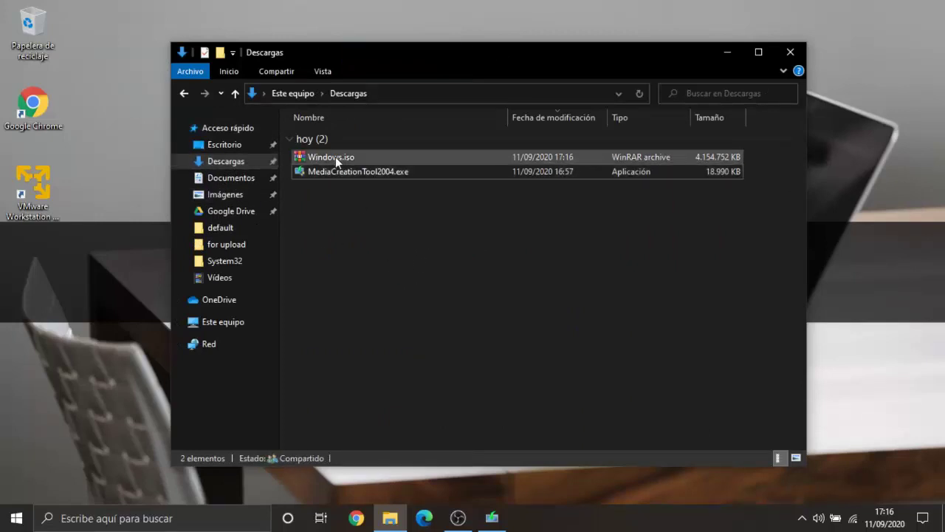
pyautogui.click(336, 157)
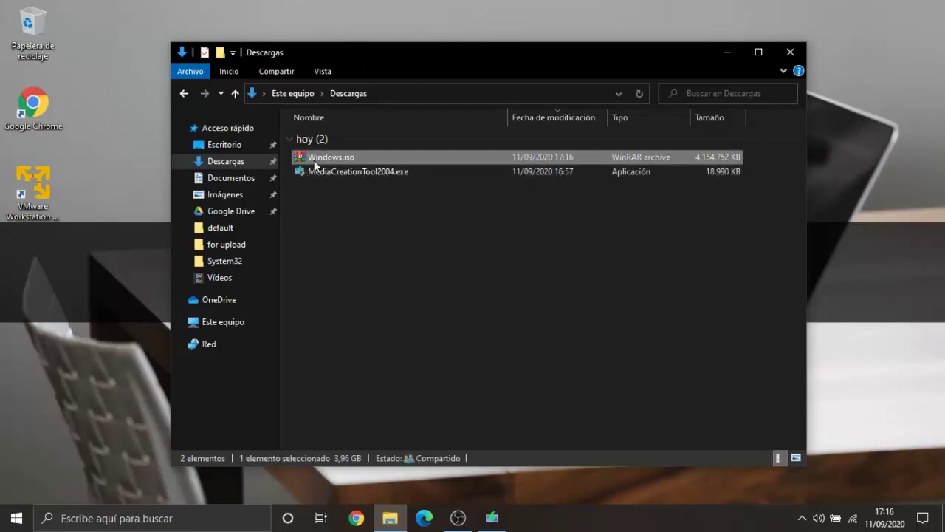
pyautogui.click(349, 229)
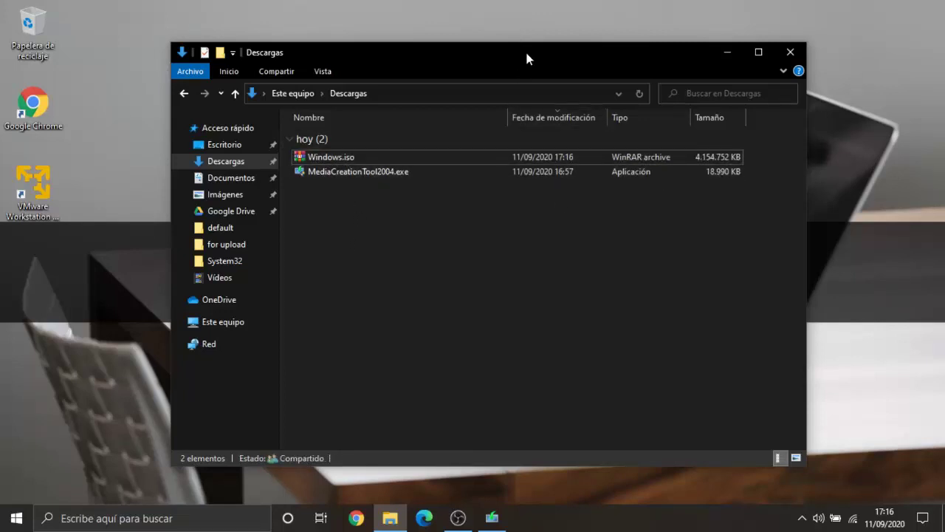
pyautogui.moveTo(527, 58); pyautogui.dragTo(514, 35)
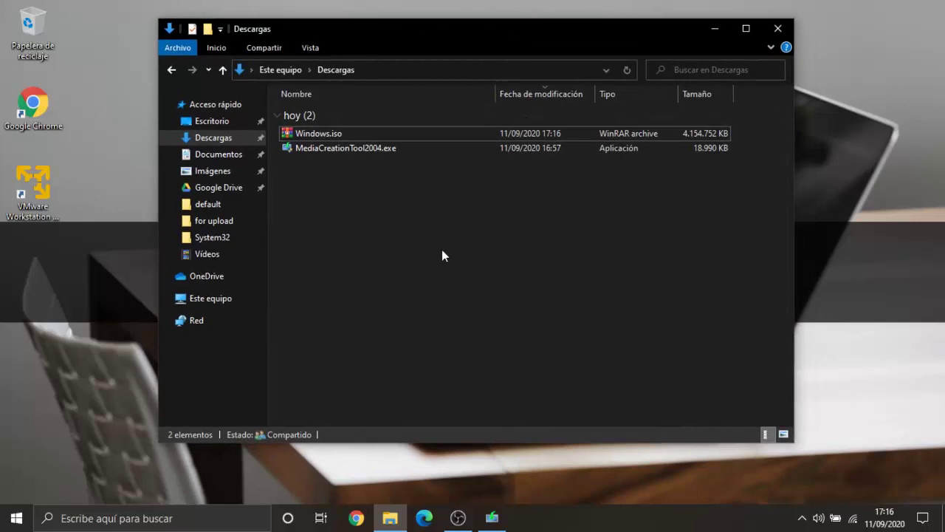
pyautogui.click(781, 30)
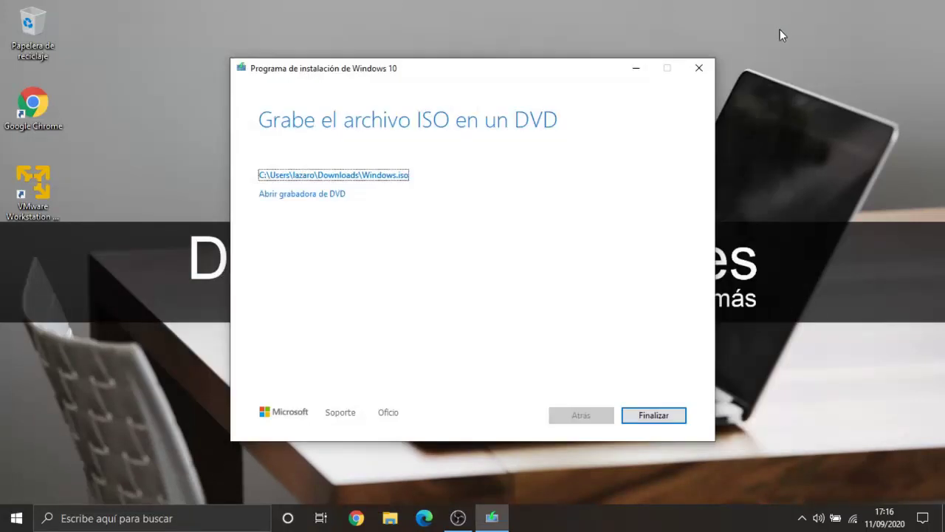
# Step: Exit the Windows 10 setup program and confirm leaving it
pyautogui.click(700, 70)
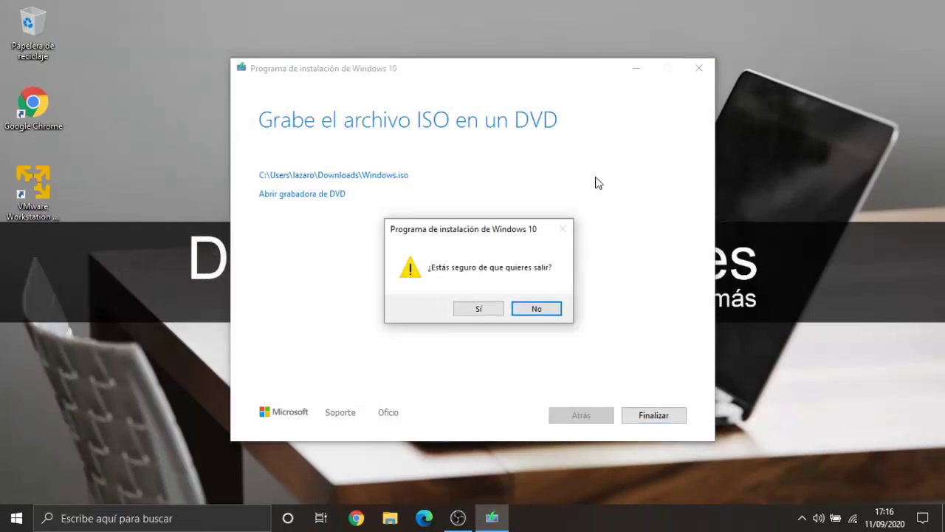
pyautogui.click(487, 313)
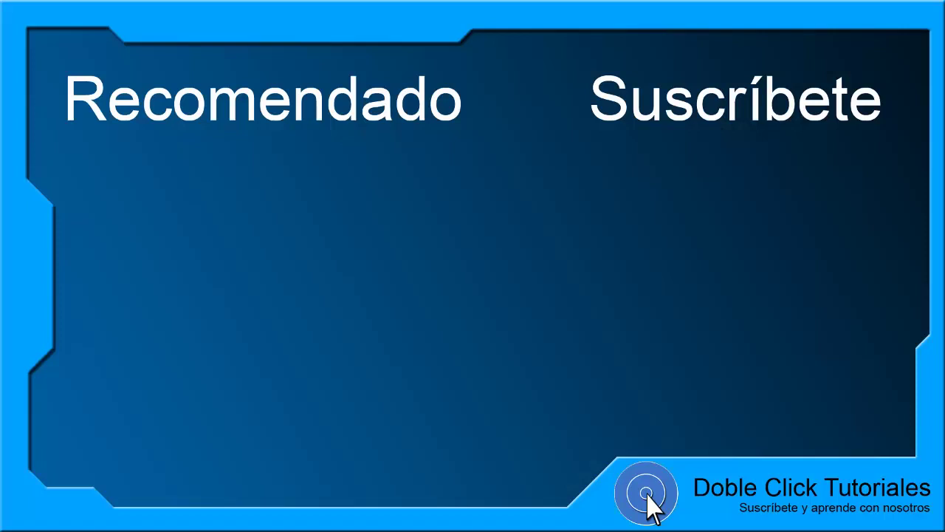